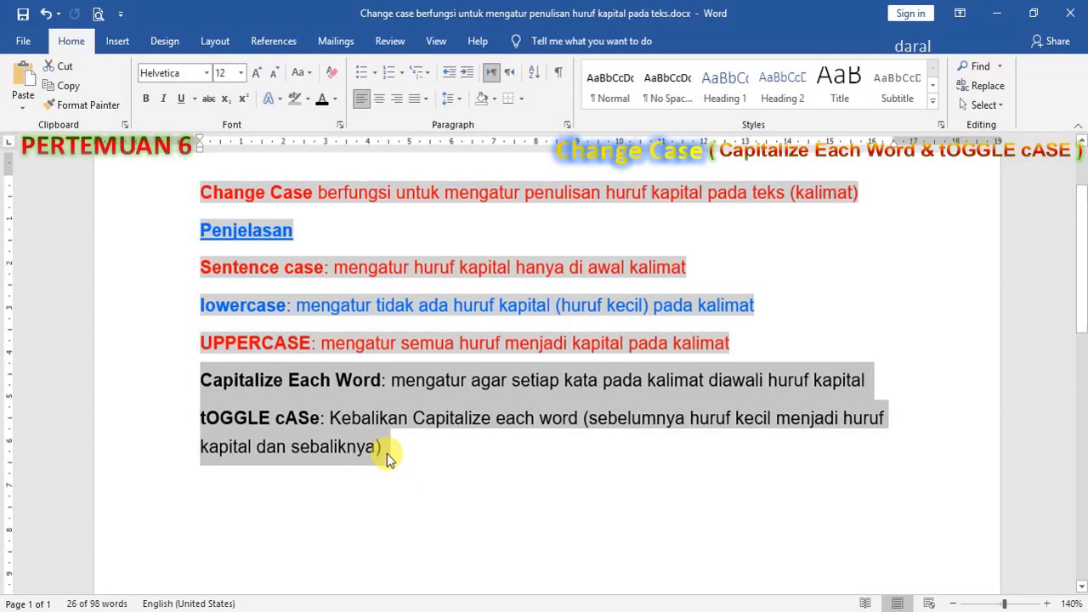
# Highlight the 'Capitalize Each Word' and 'tOGGLE cASe' labels, then clear the selection
pyautogui.click(387, 453)
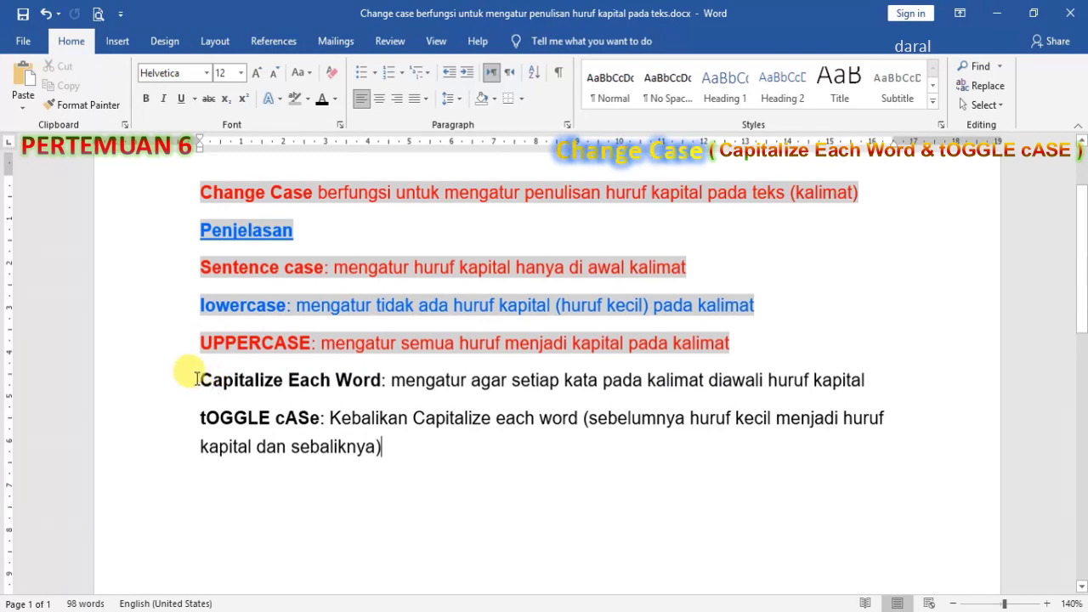
pyautogui.moveTo(197, 379); pyautogui.dragTo(382, 383)
pyautogui.moveTo(201, 417); pyautogui.dragTo(321, 420)
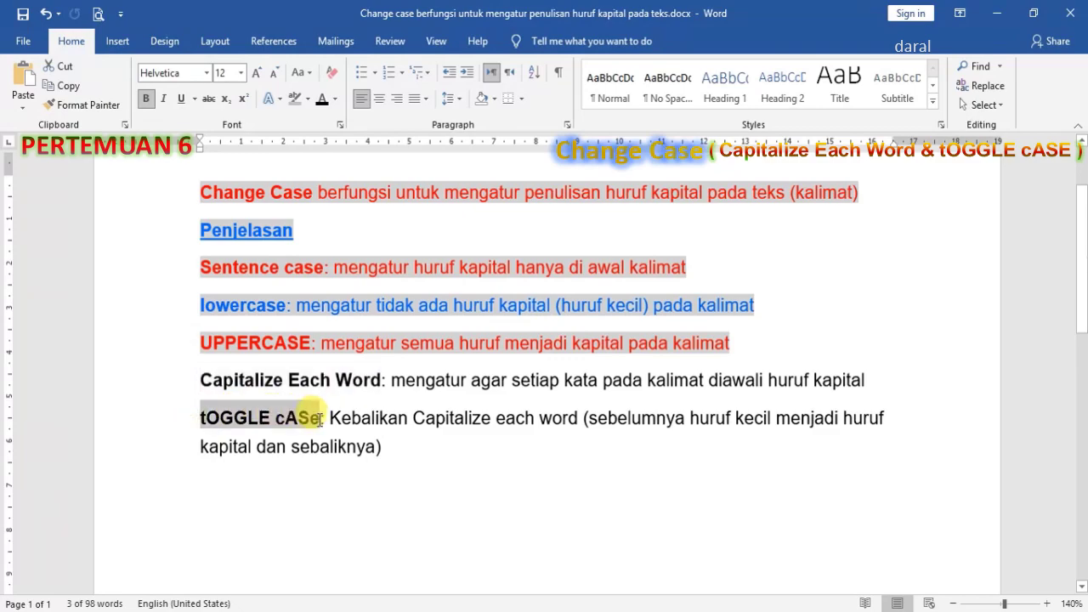
pyautogui.click(384, 446)
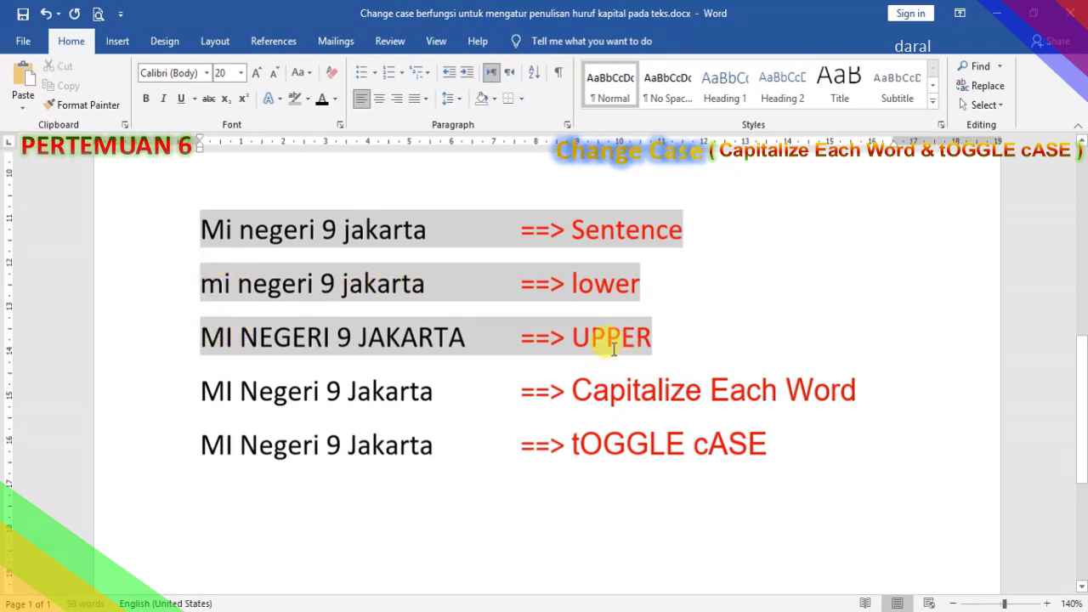
# Select the fourth sample line, 'MI Negeri 9 Jakarta'
pyautogui.click(203, 337)
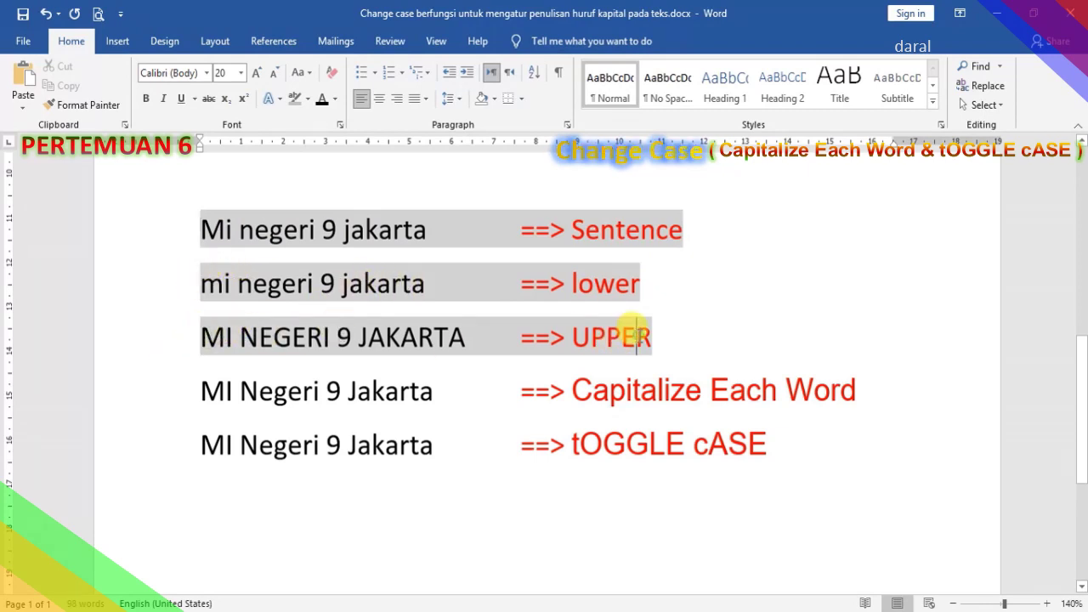
pyautogui.click(204, 338)
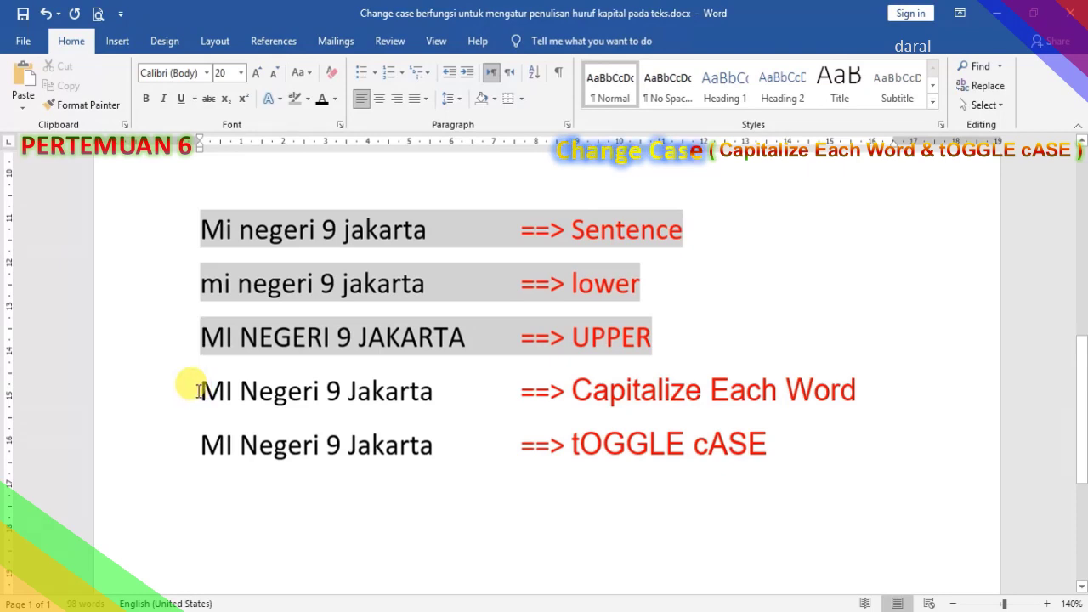
pyautogui.moveTo(198, 391)
pyautogui.mouseDown()
pyautogui.moveTo(455, 392)
pyautogui.moveTo(433, 392)
pyautogui.mouseUp()
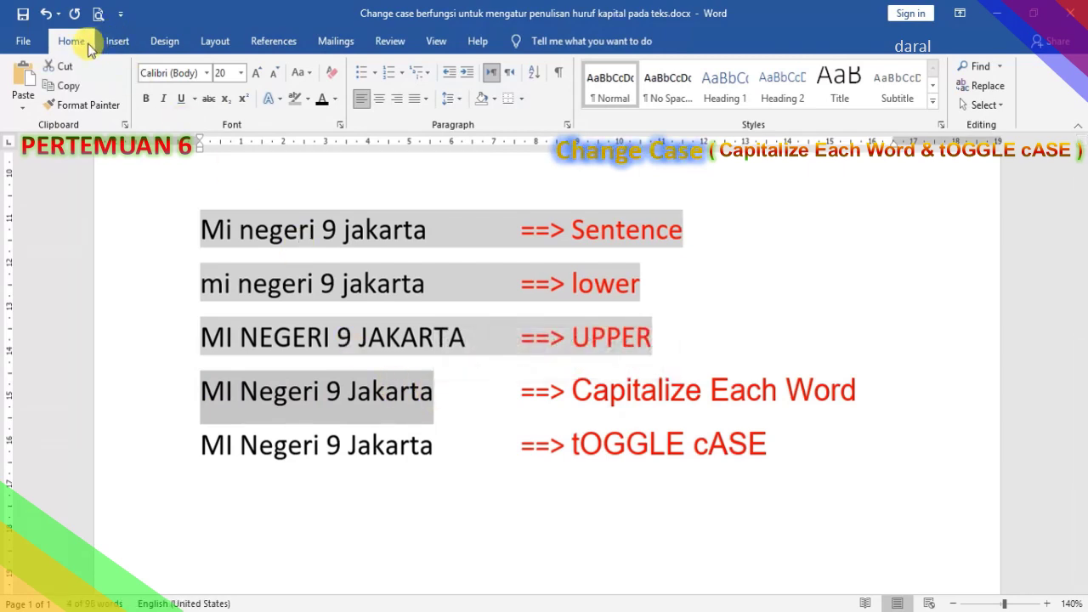
# Try Capitalize Each Word and lowercase on the fourth line from Change Case
pyautogui.click(314, 80)
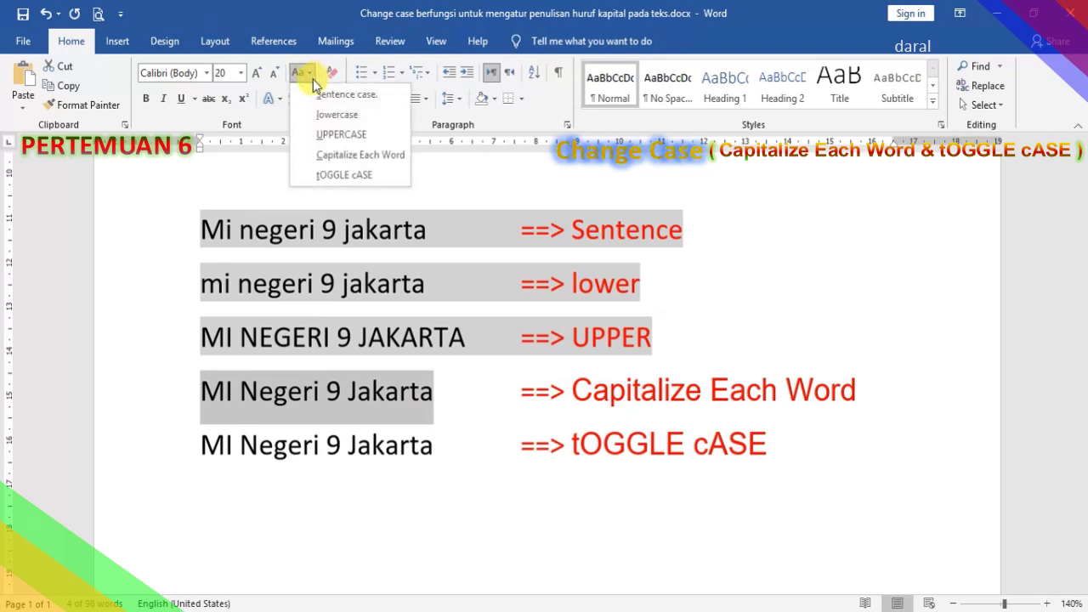
pyautogui.click(344, 156)
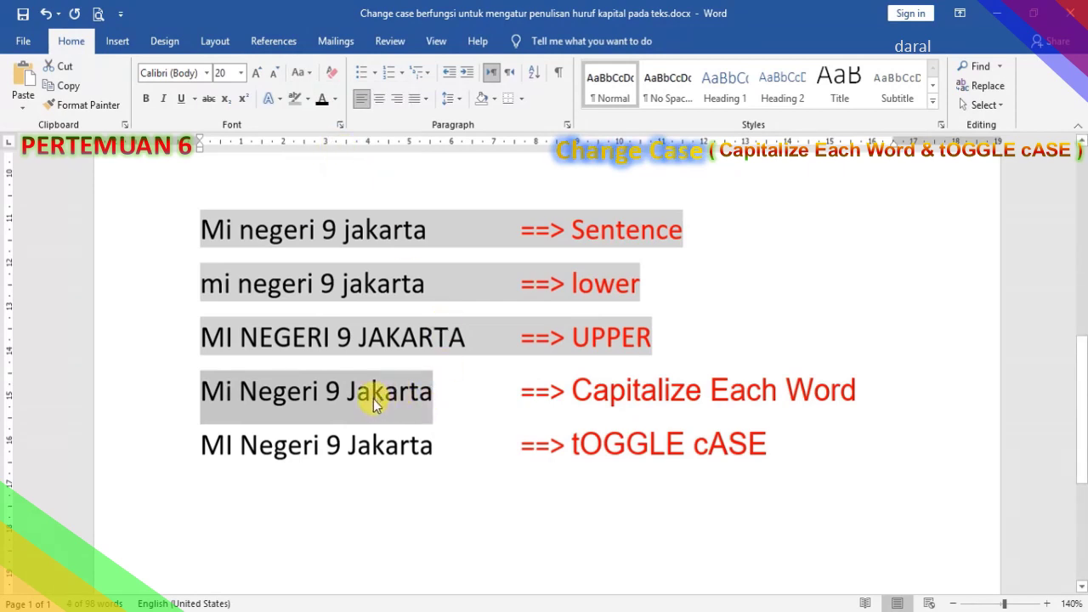
pyautogui.click(310, 76)
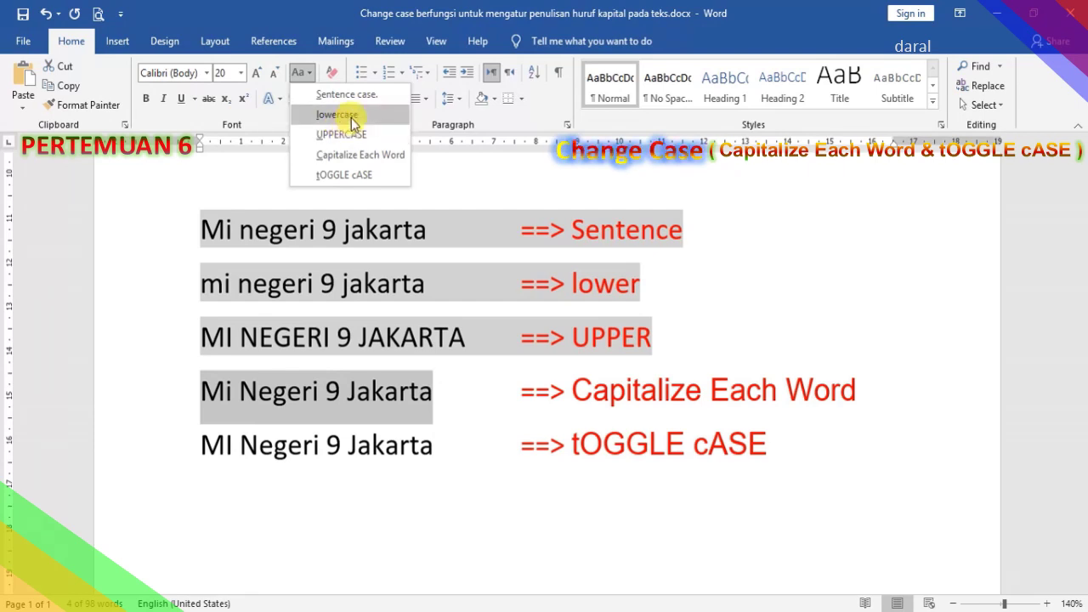
pyautogui.click(339, 115)
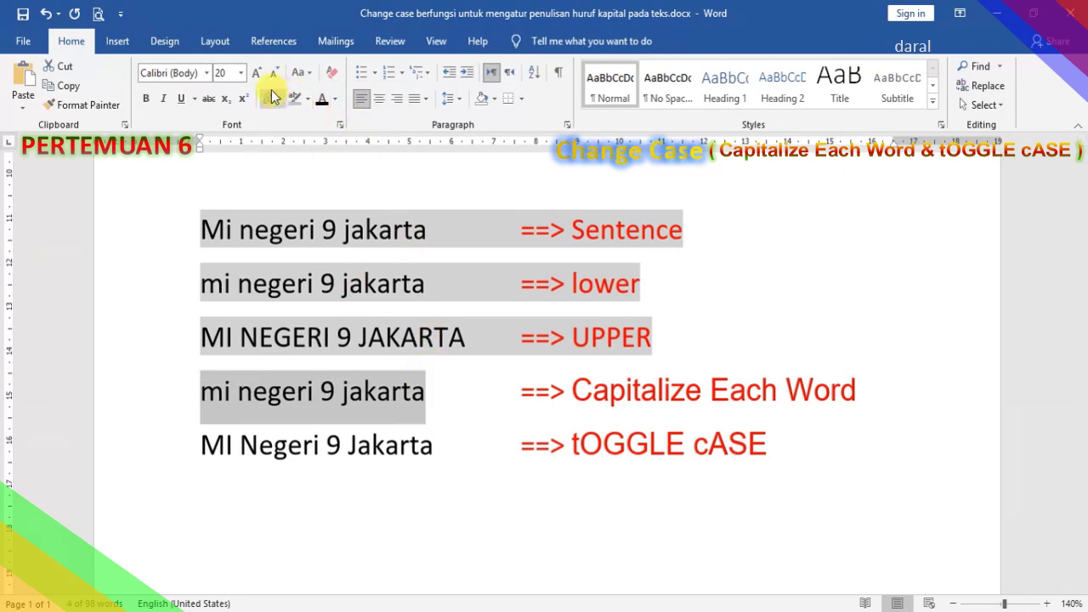
pyautogui.click(301, 74)
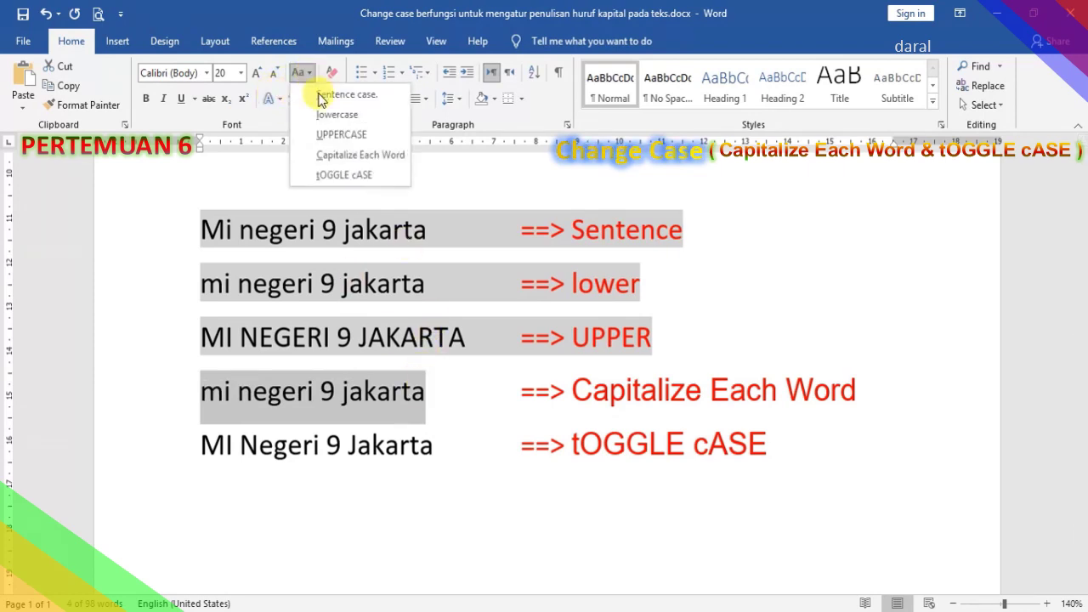
pyautogui.click(348, 157)
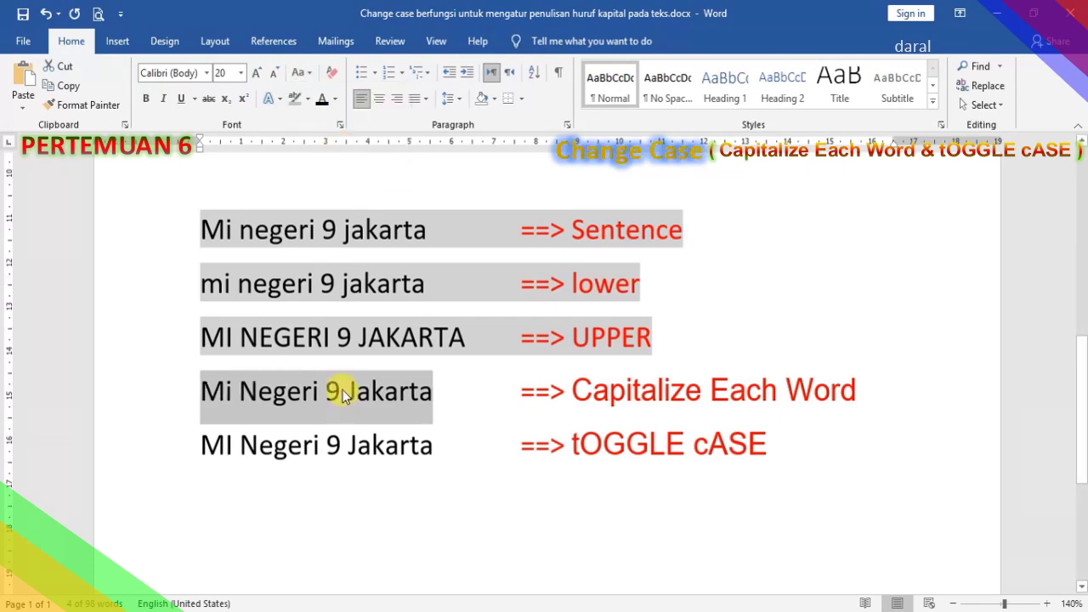
pyautogui.click(302, 74)
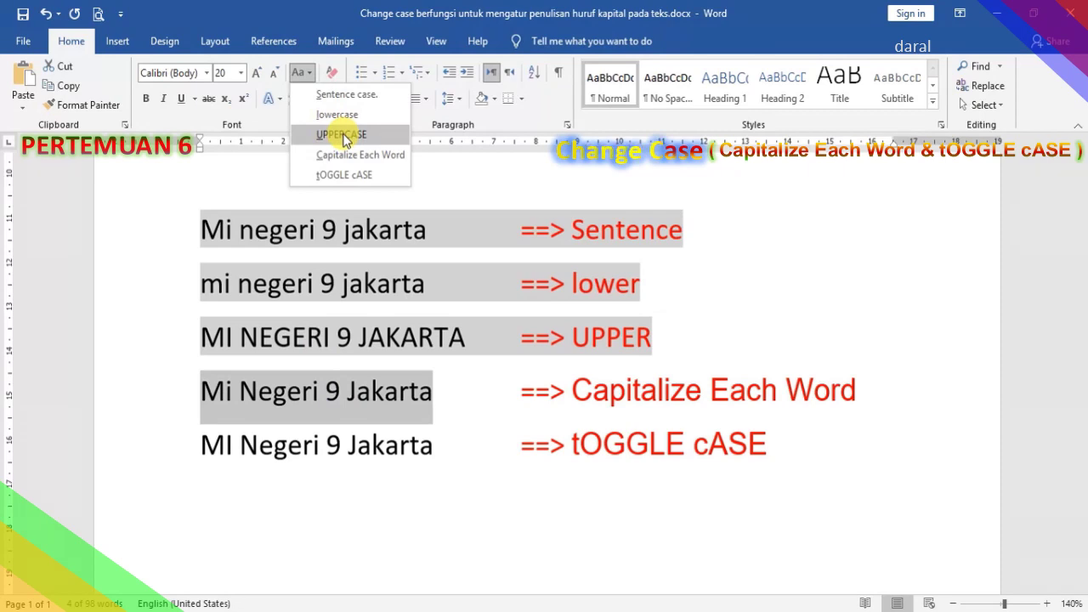
pyautogui.click(234, 395)
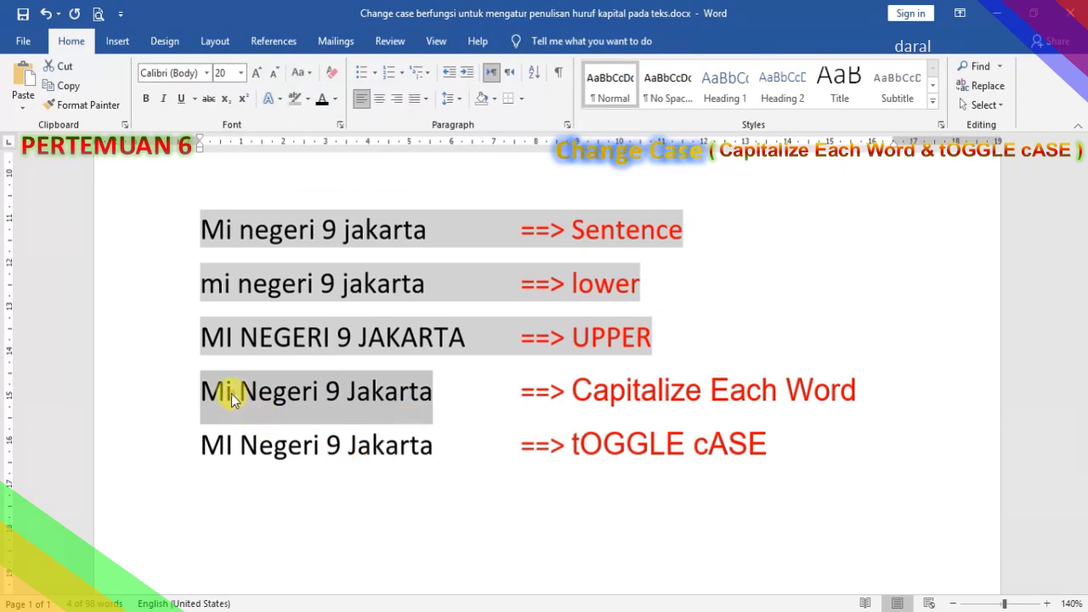
# Reselect the fourth line and apply Capitalize Each Word, giving 'Mi Negeri 9 Jakarta'
pyautogui.click(199, 392)
pyautogui.moveTo(194, 393); pyautogui.dragTo(433, 395)
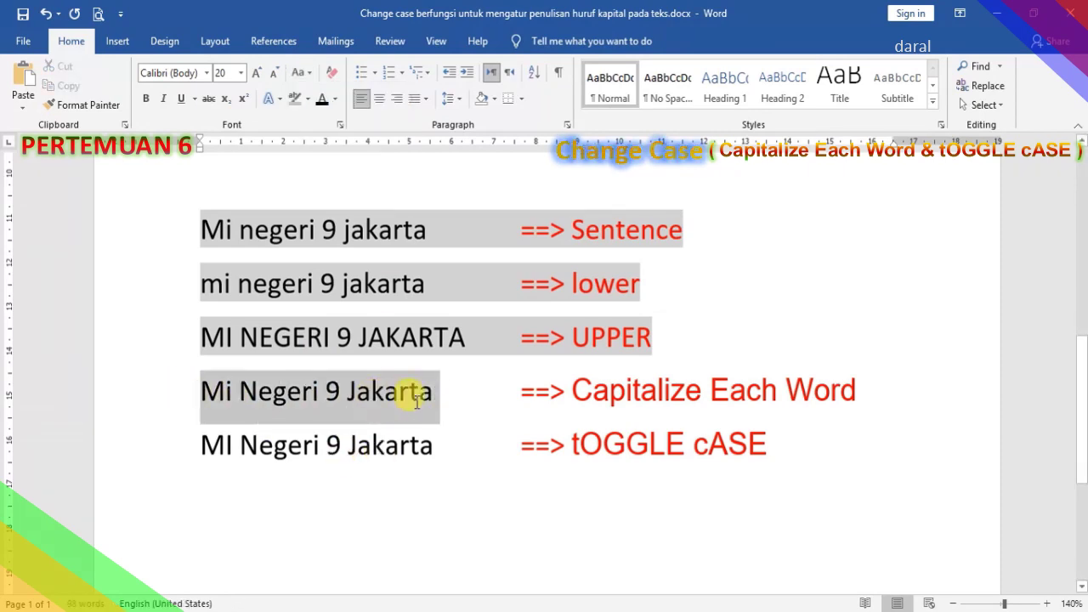
pyautogui.click(310, 73)
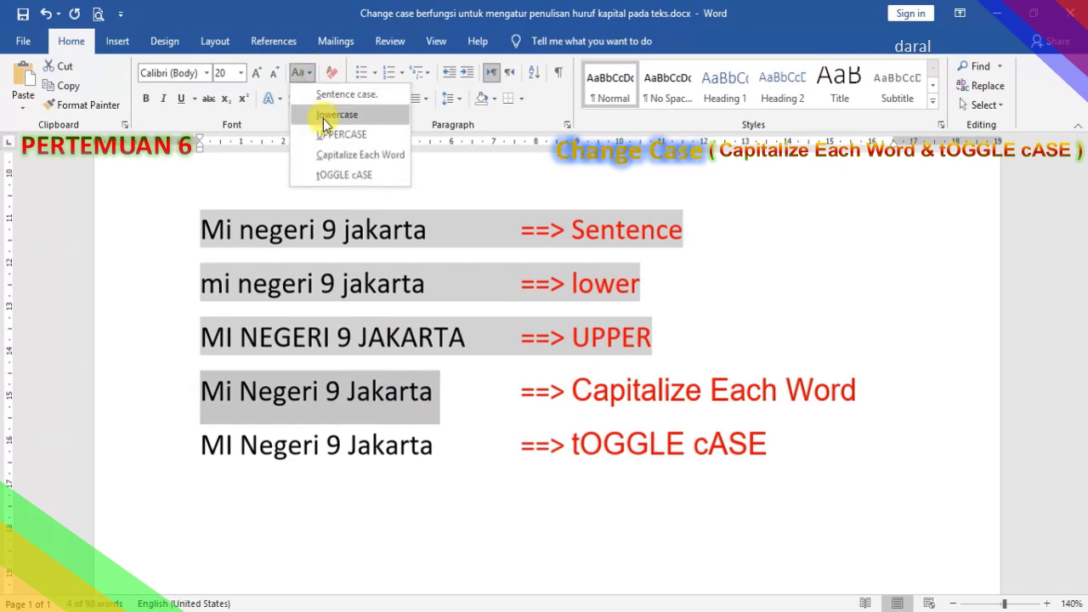
pyautogui.press('Escape')
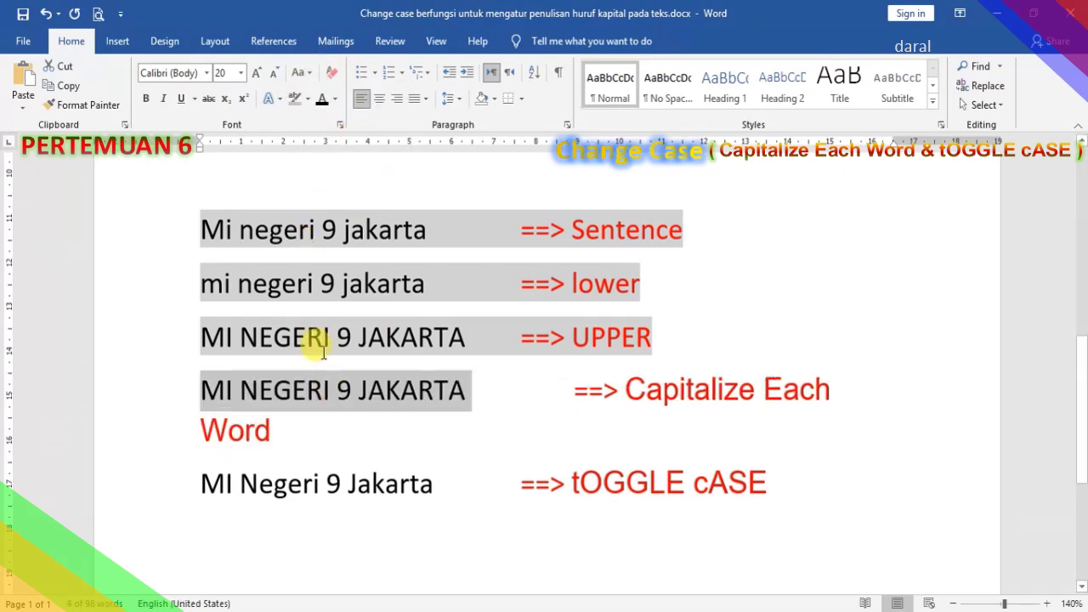
pyautogui.click(308, 75)
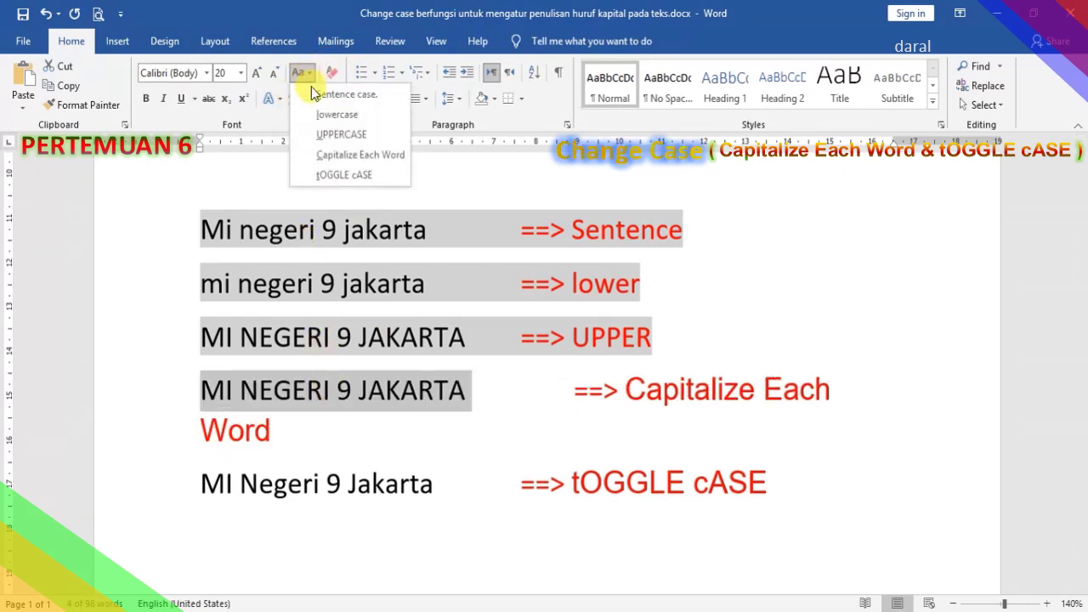
pyautogui.click(349, 157)
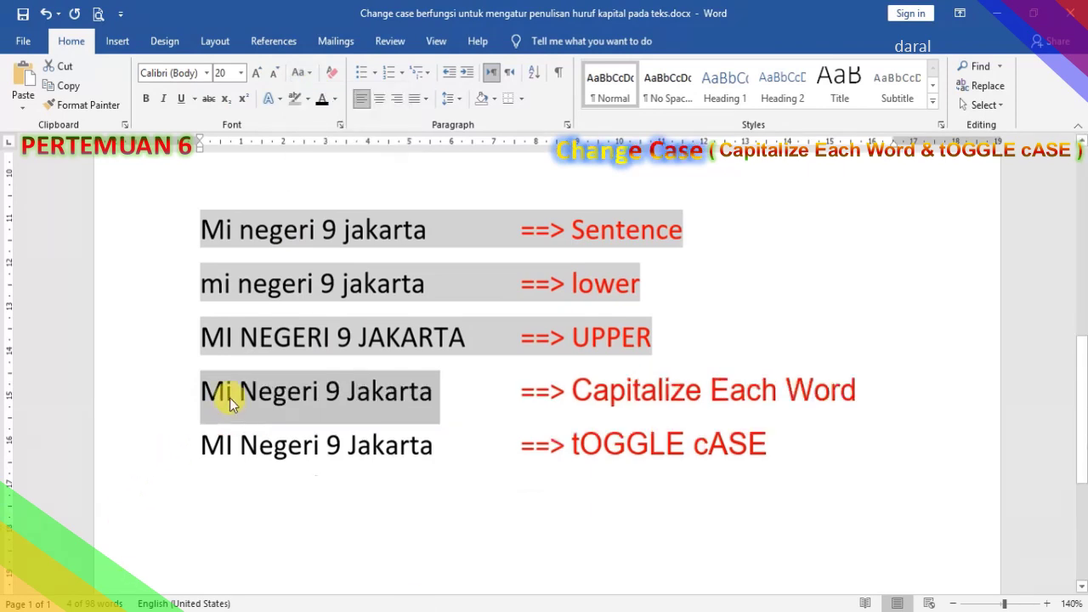
pyautogui.click(433, 398)
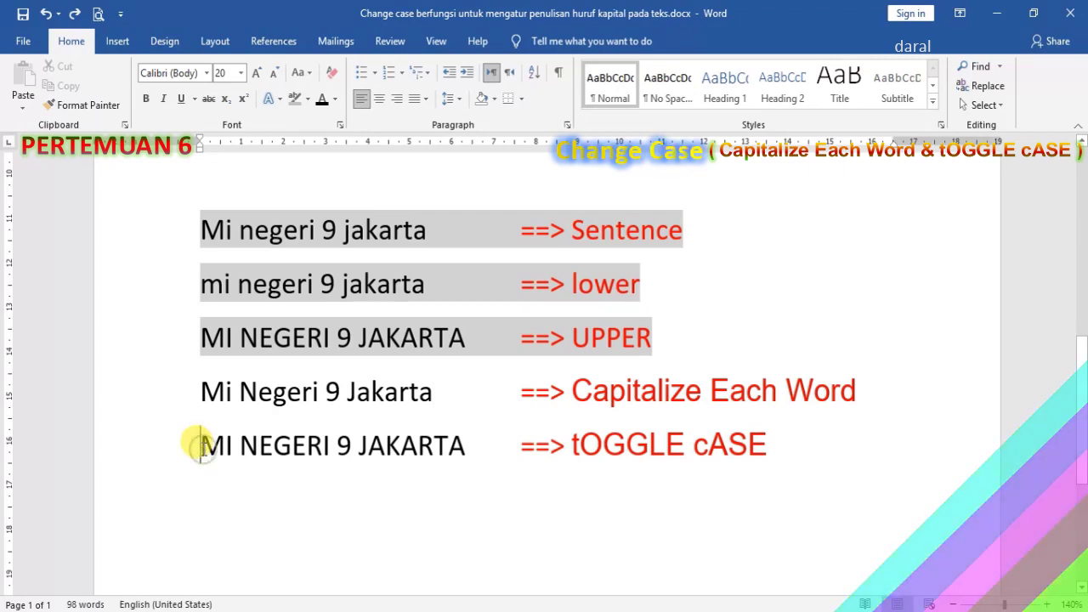
# Select the last sample line 'MI NEGERI 9 JAKARTA' and apply tOGGLE cASE
pyautogui.click(201, 445)
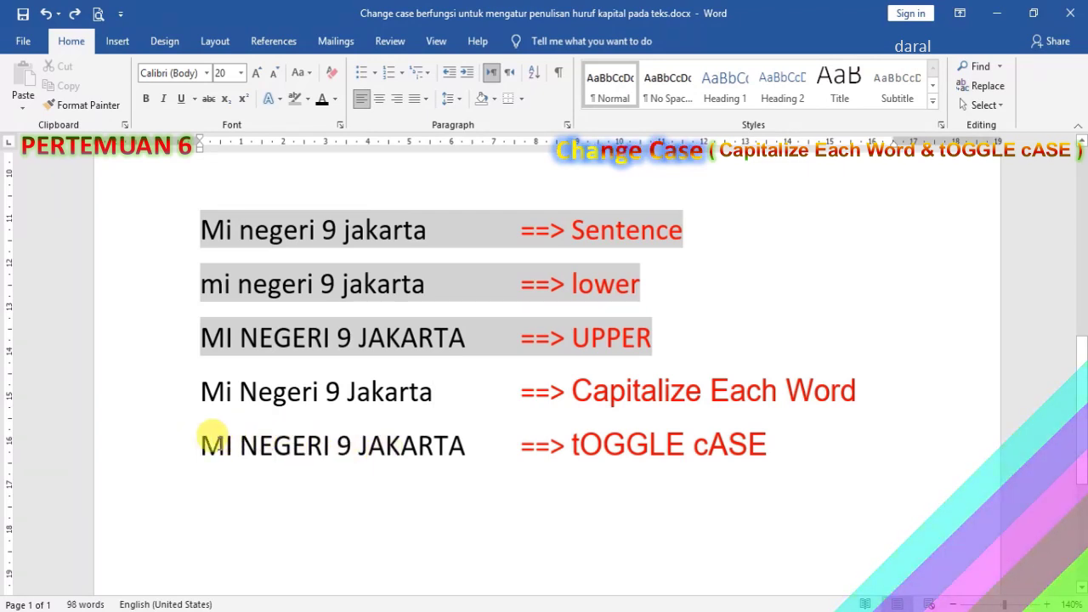
pyautogui.moveTo(194, 439); pyautogui.dragTo(441, 434)
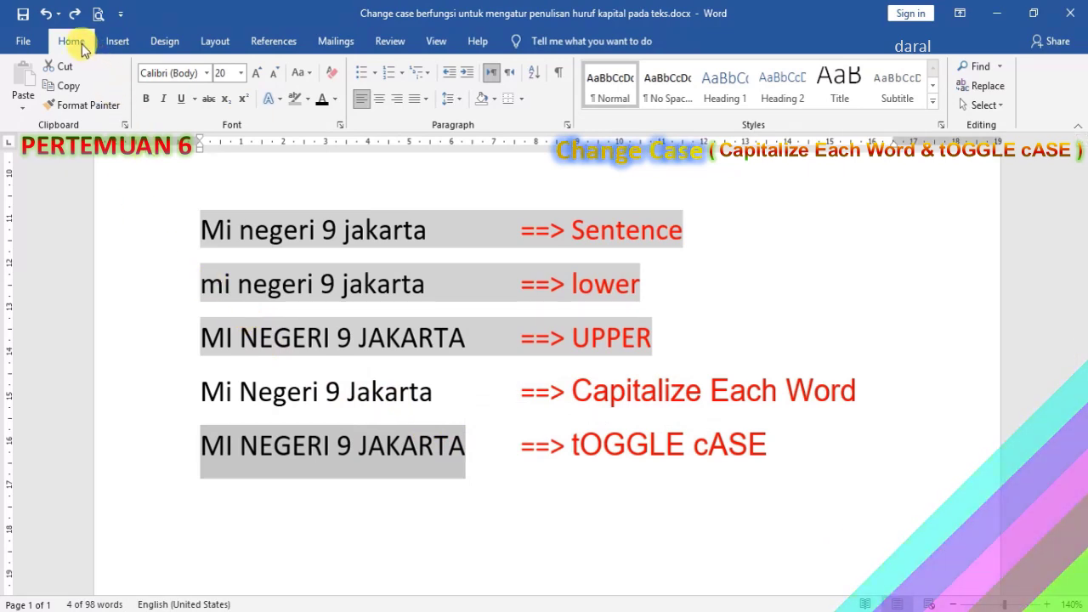
pyautogui.click(311, 77)
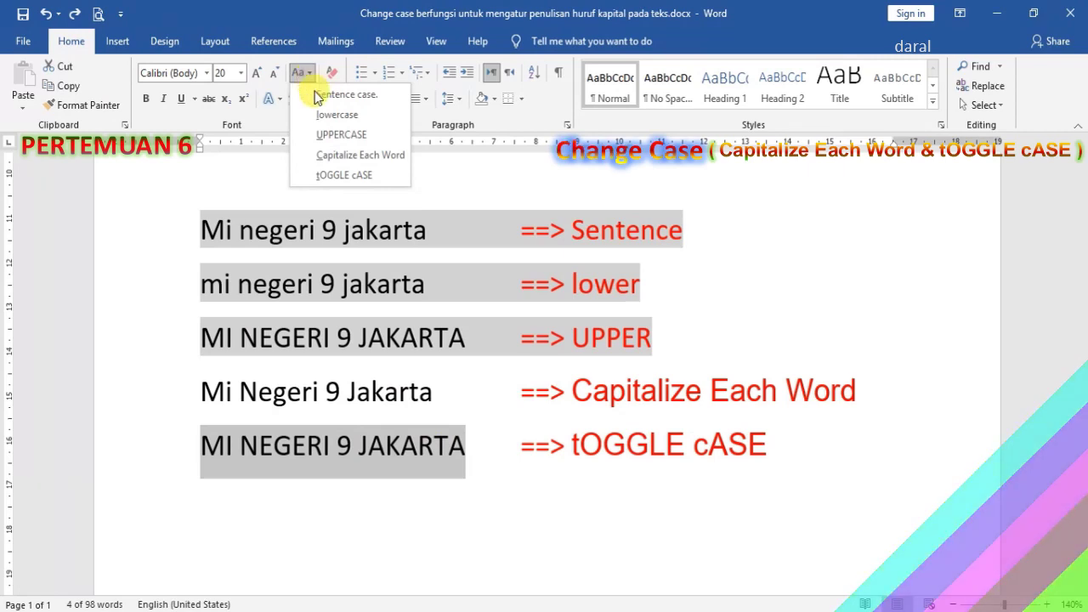
pyautogui.click(340, 176)
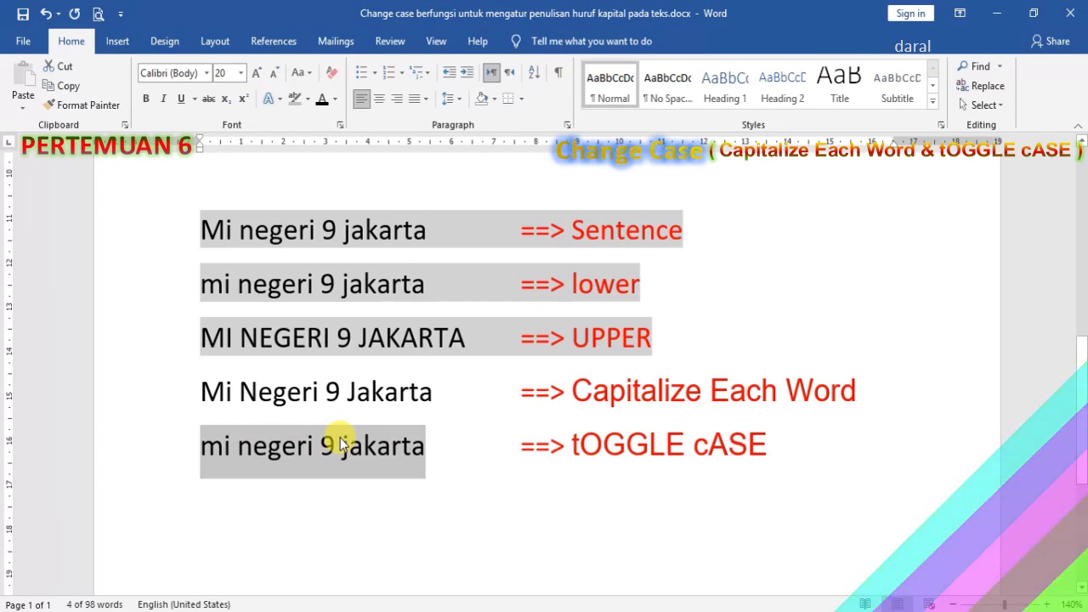
# Apply UPPERCASE, Capitalize Each Word, then tOGGLE cASE, leaving 'mI nEGERI 9 jAKARTA'
pyautogui.click(304, 74)
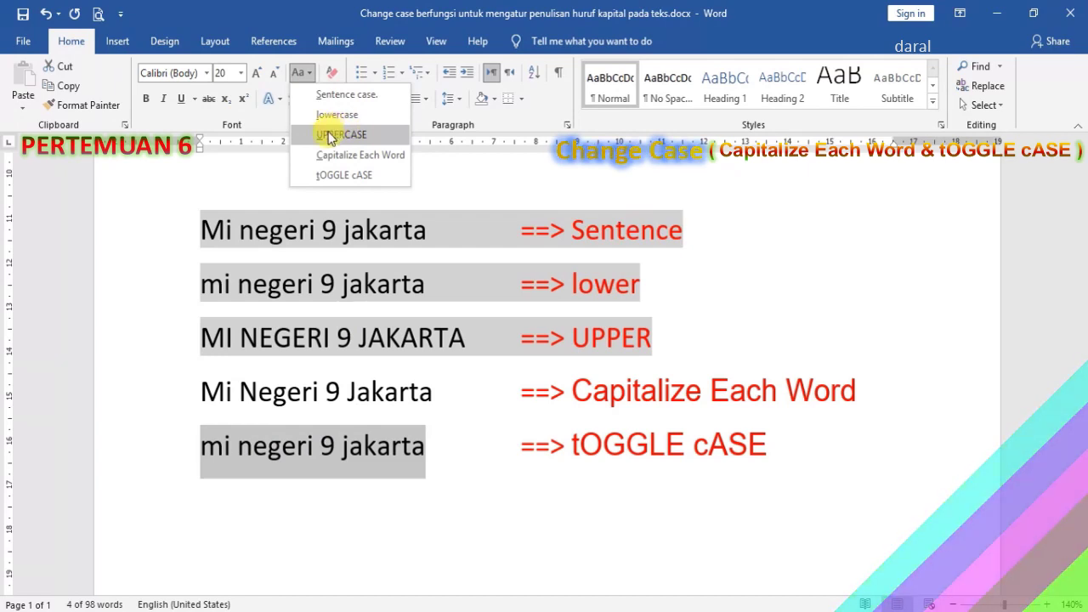
pyautogui.click(330, 136)
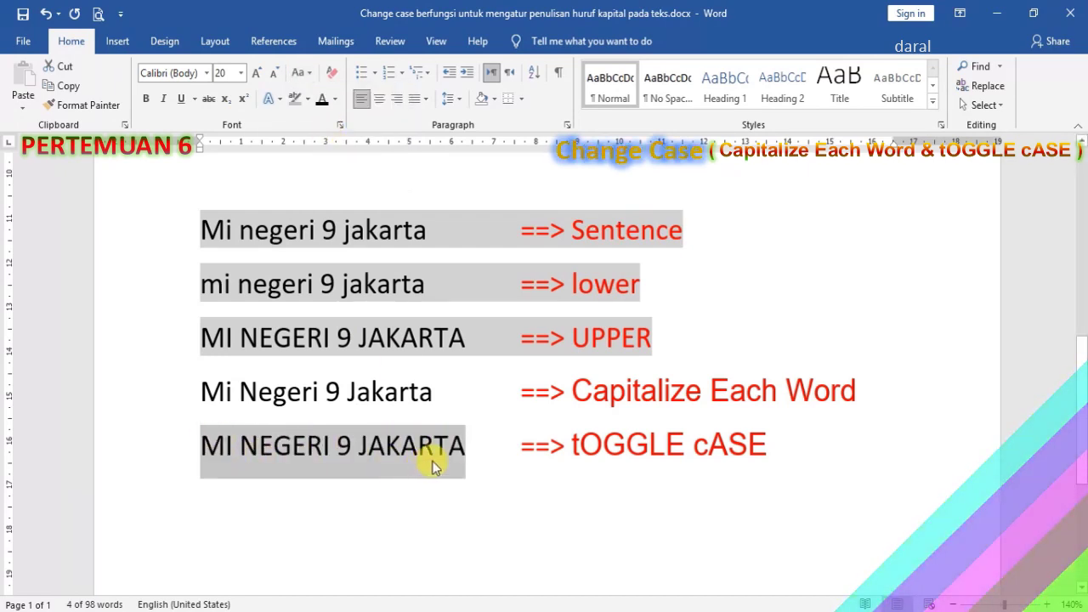
pyautogui.click(312, 75)
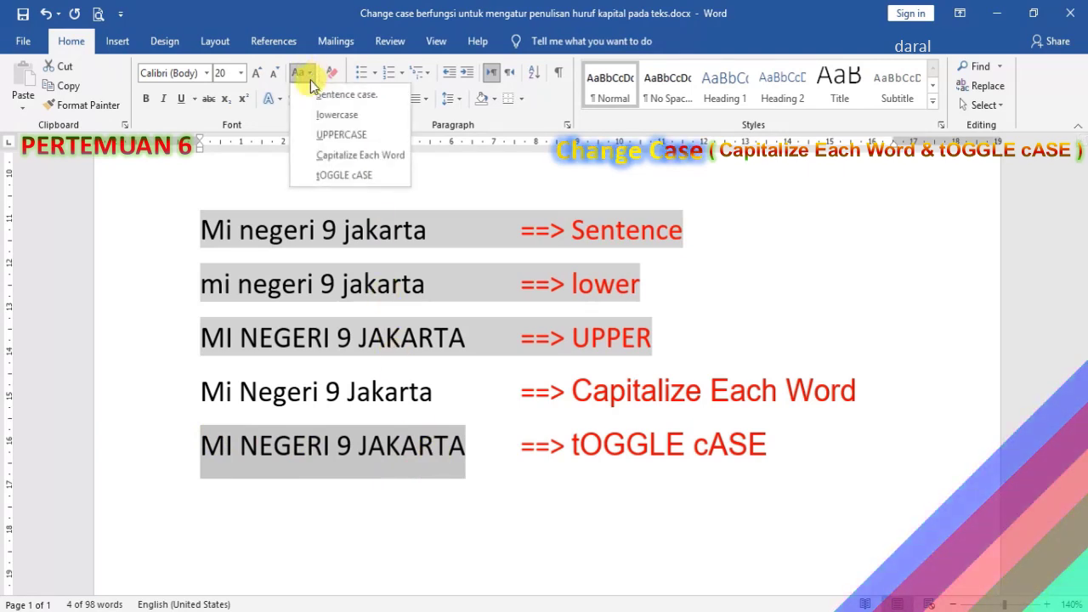
pyautogui.click(346, 162)
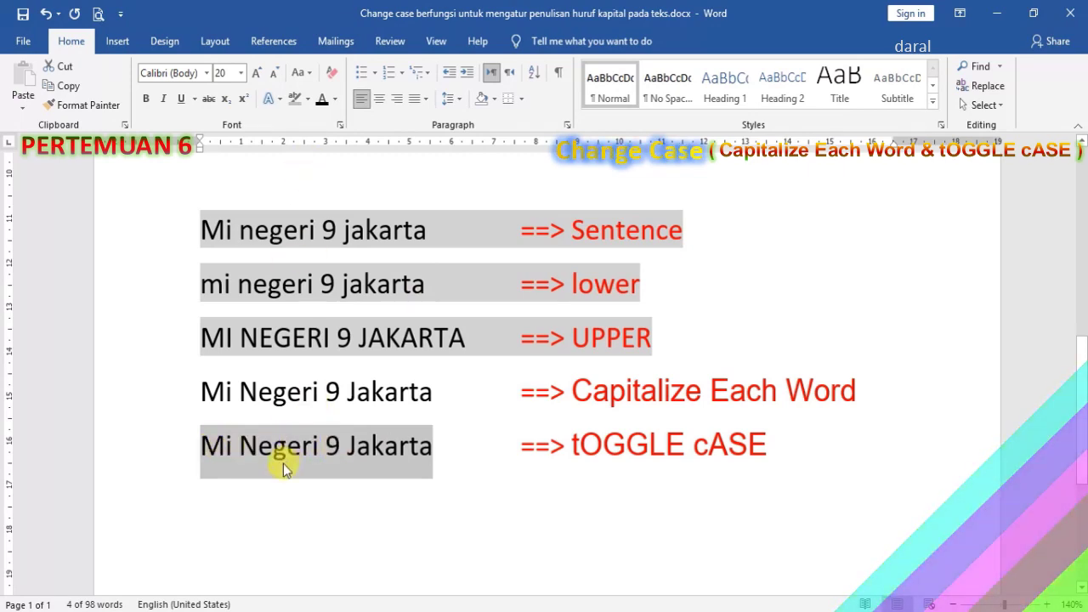
pyautogui.click(309, 81)
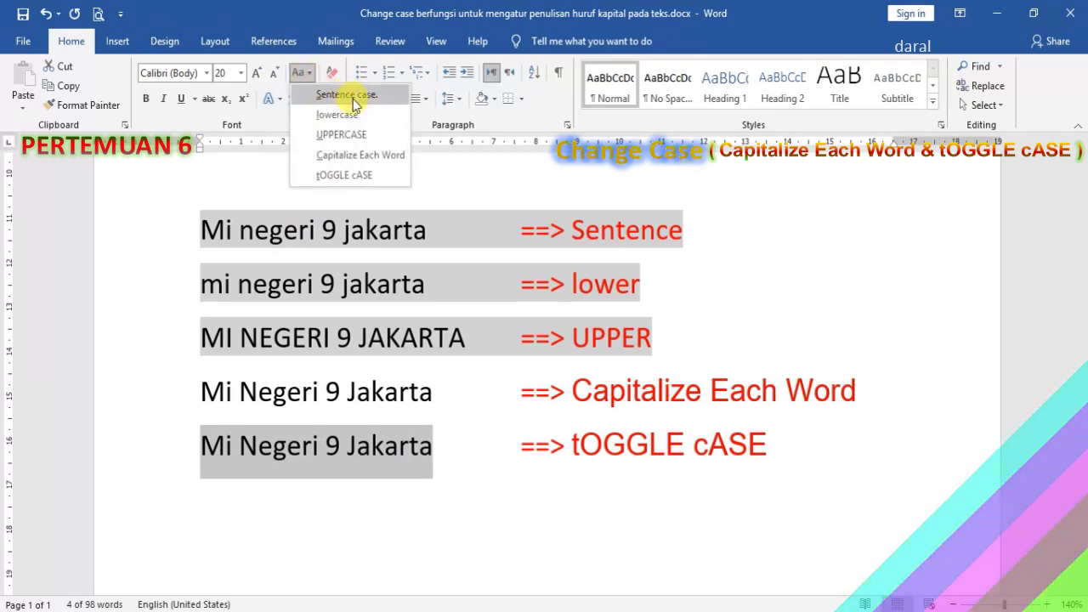
pyautogui.click(385, 182)
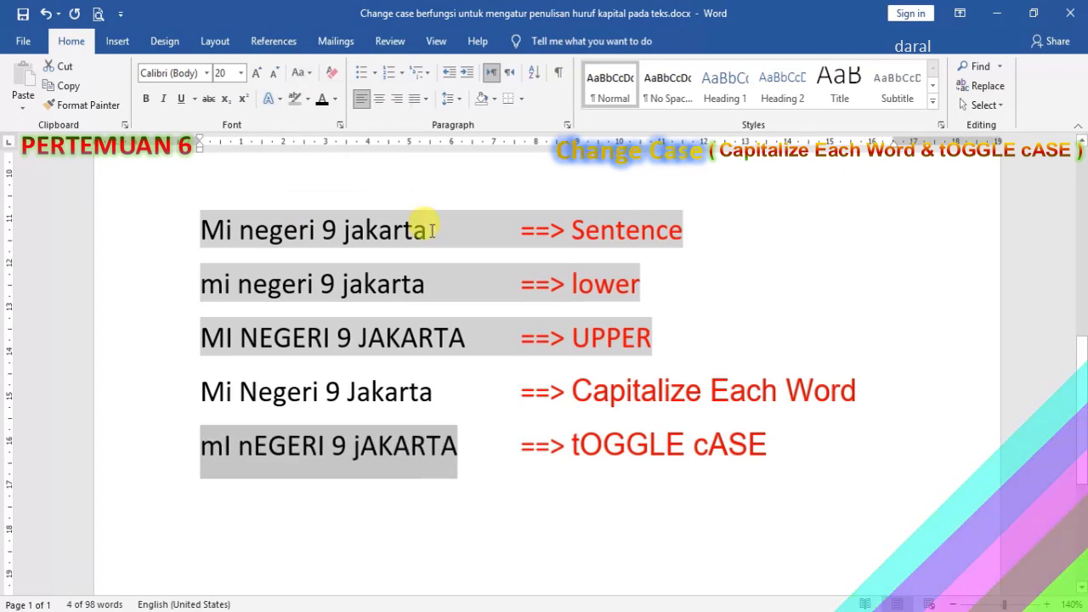
pyautogui.click(217, 460)
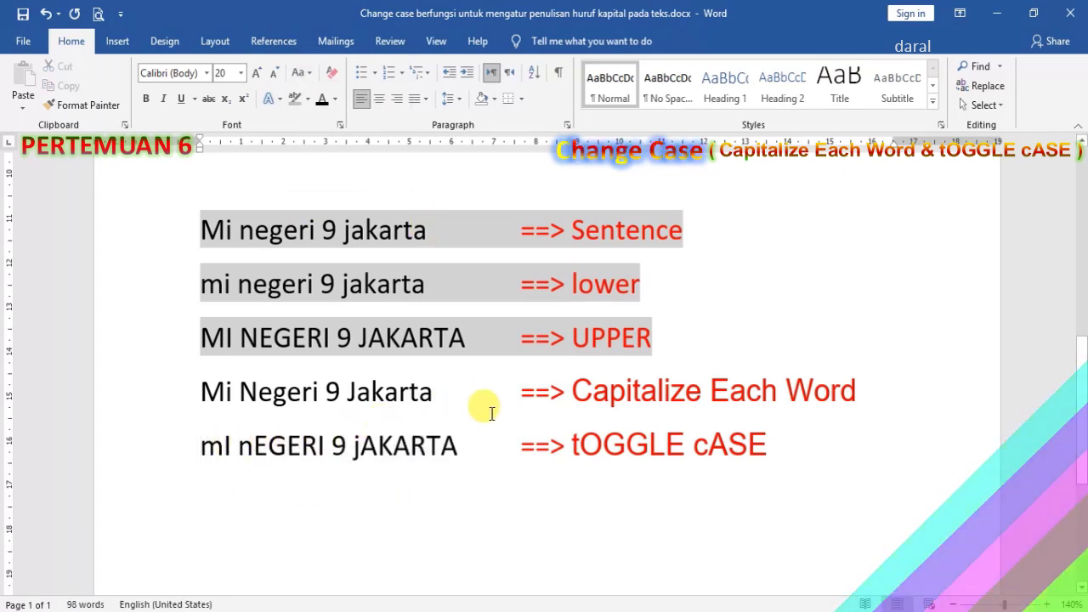
# Point out the inverted letters in the converted lines, such as nEGERI and jAKARTA
pyautogui.click(331, 445)
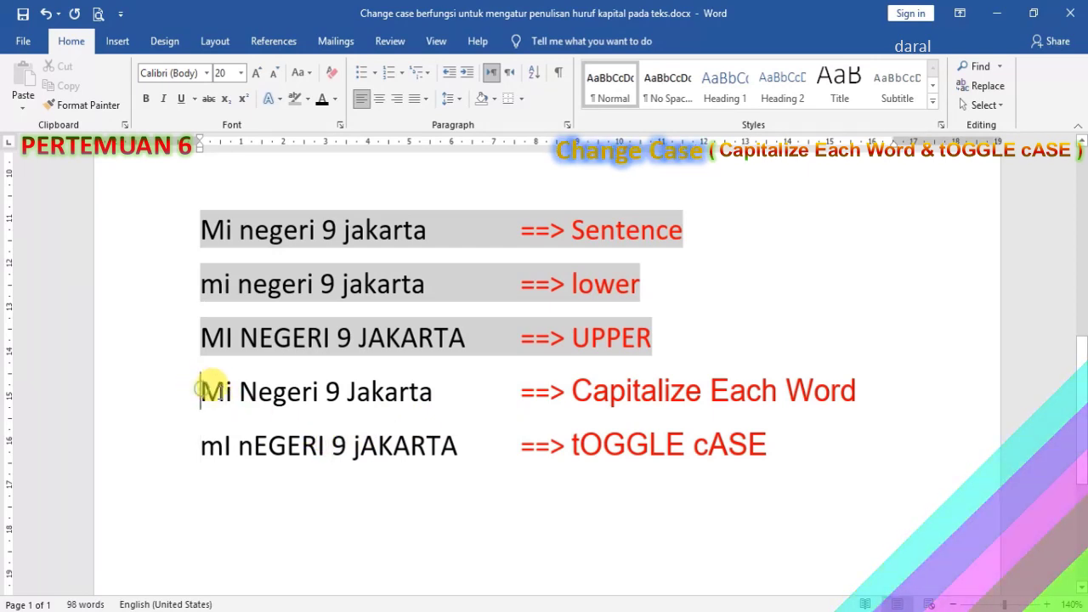
pyautogui.click(252, 438)
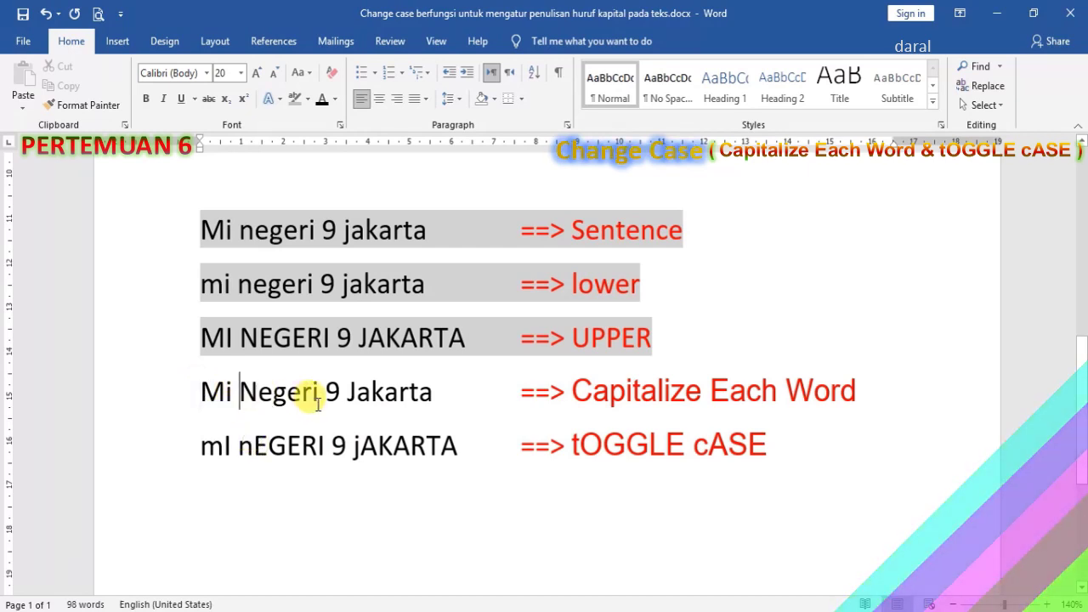
pyautogui.click(289, 392)
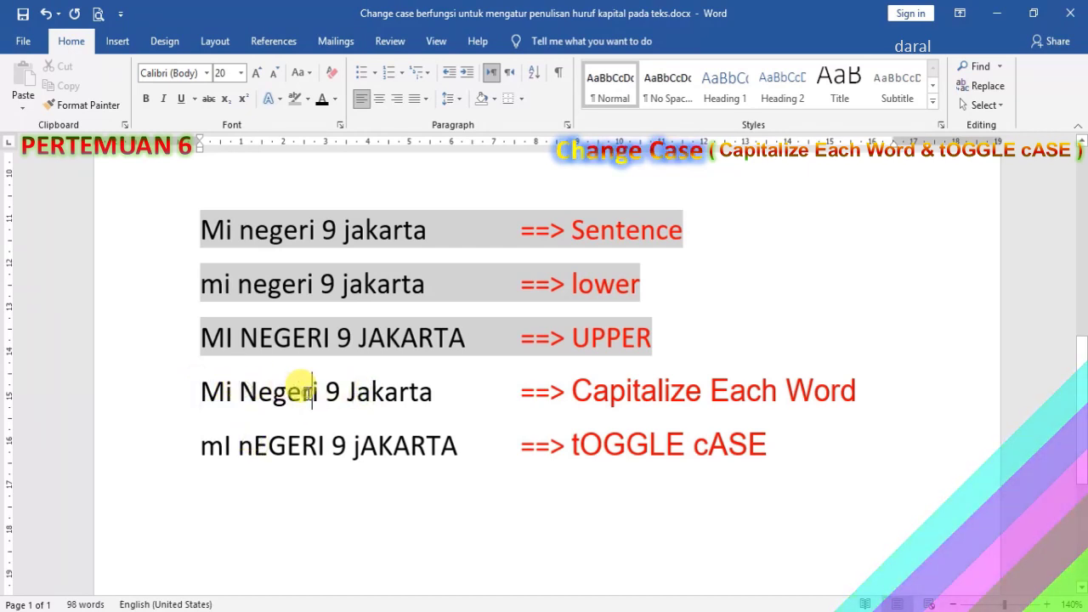
pyautogui.click(313, 392)
pyautogui.click(202, 442)
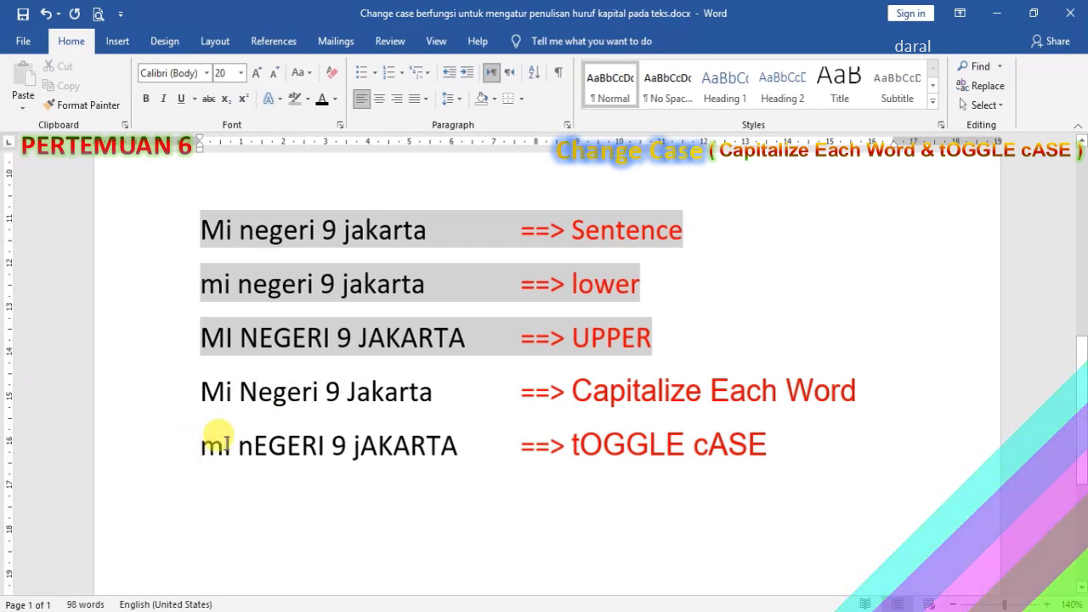
pyautogui.click(378, 446)
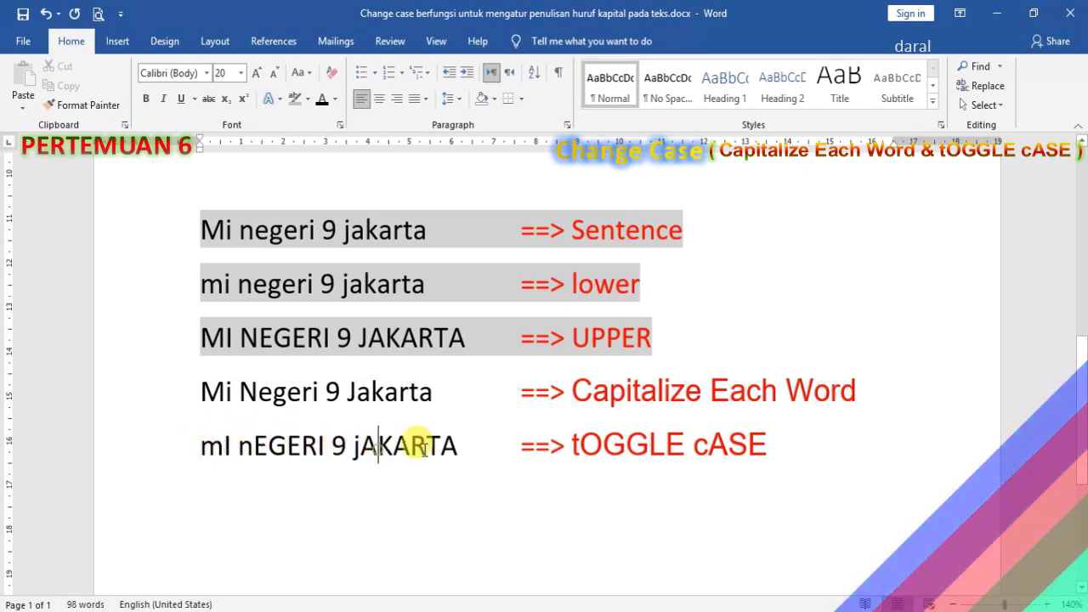
pyautogui.click(466, 446)
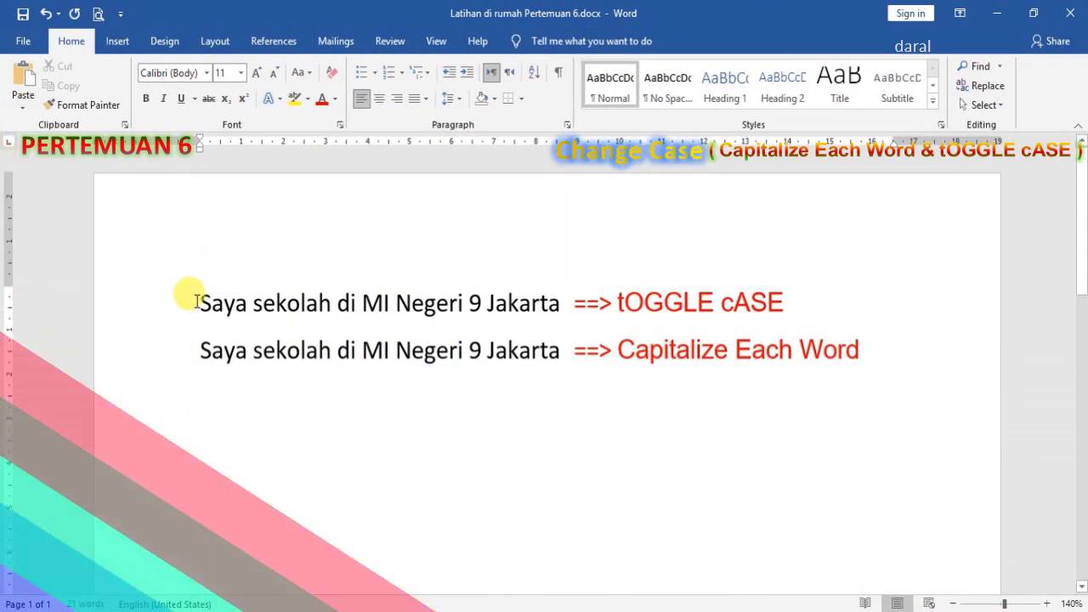
pyautogui.moveTo(196, 302); pyautogui.dragTo(779, 320)
pyautogui.click(555, 305)
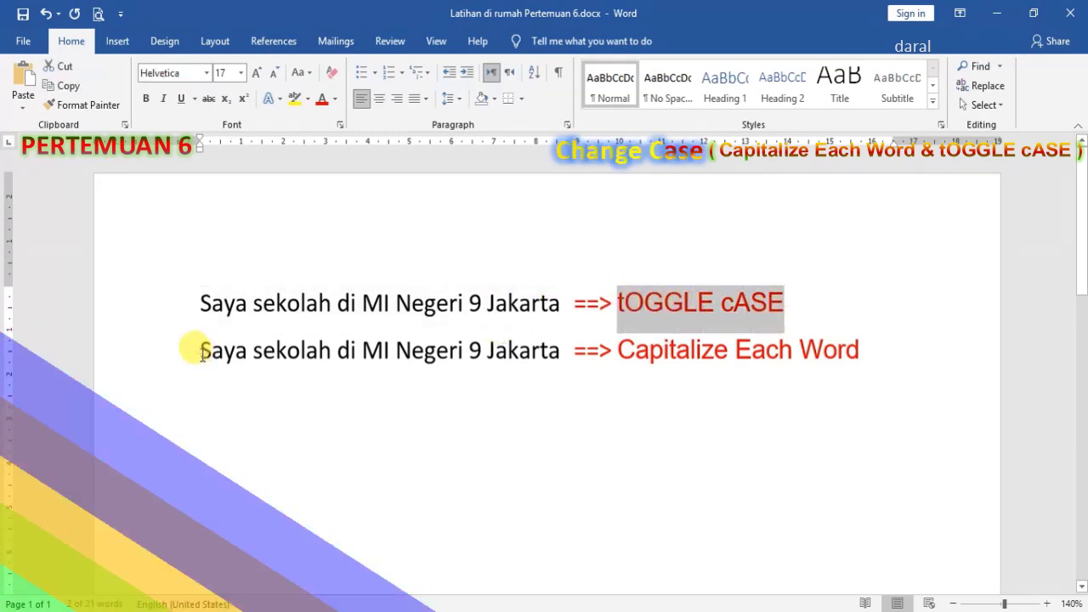
pyautogui.click(201, 349)
pyautogui.moveTo(201, 346); pyautogui.dragTo(521, 349)
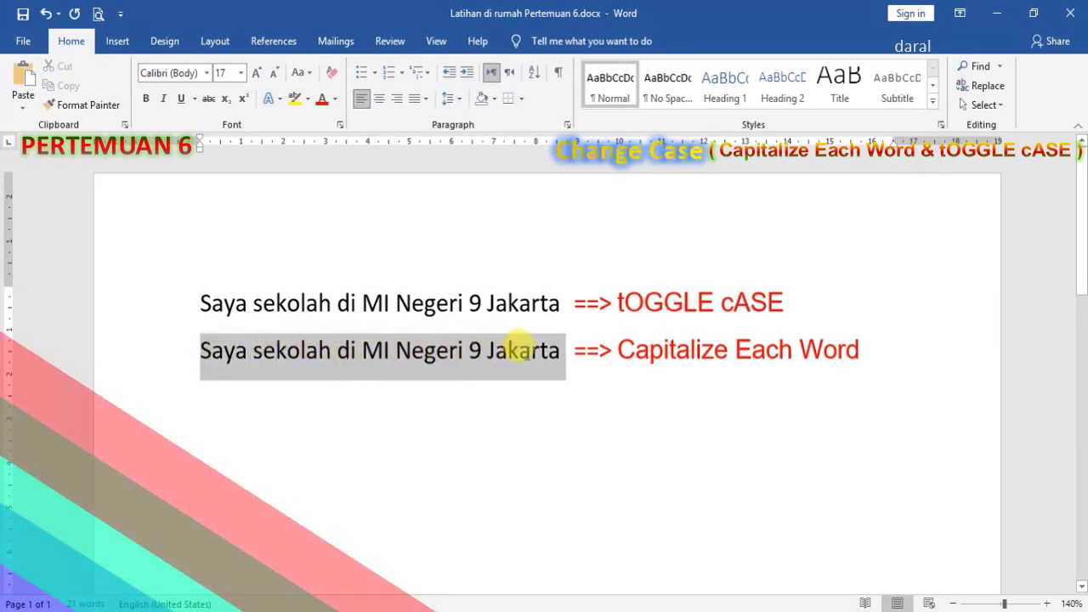
pyautogui.click(629, 350)
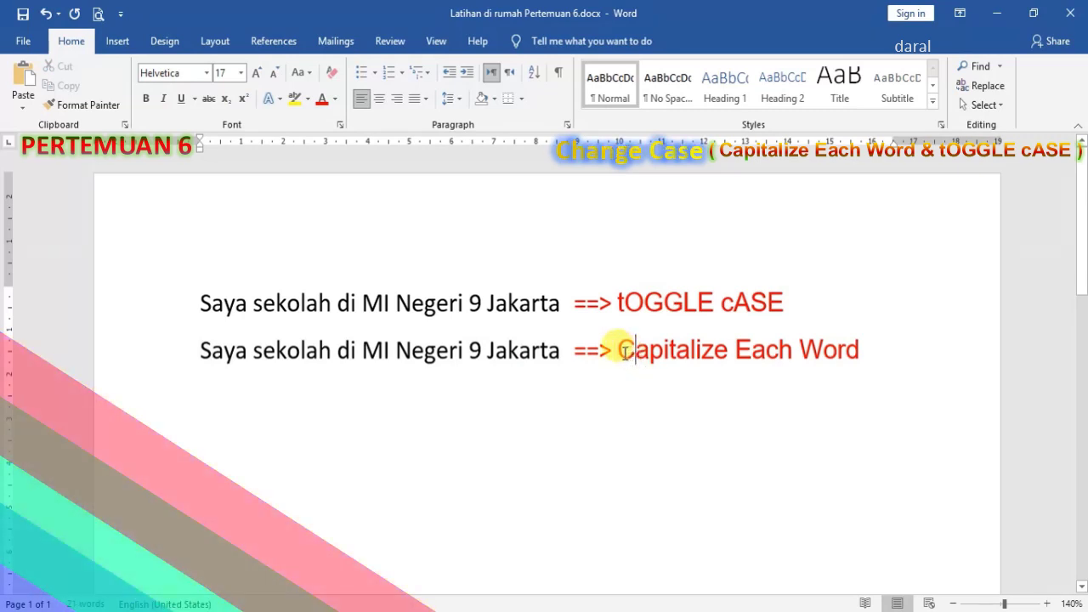
pyautogui.moveTo(619, 350); pyautogui.dragTo(850, 359)
pyautogui.click(877, 361)
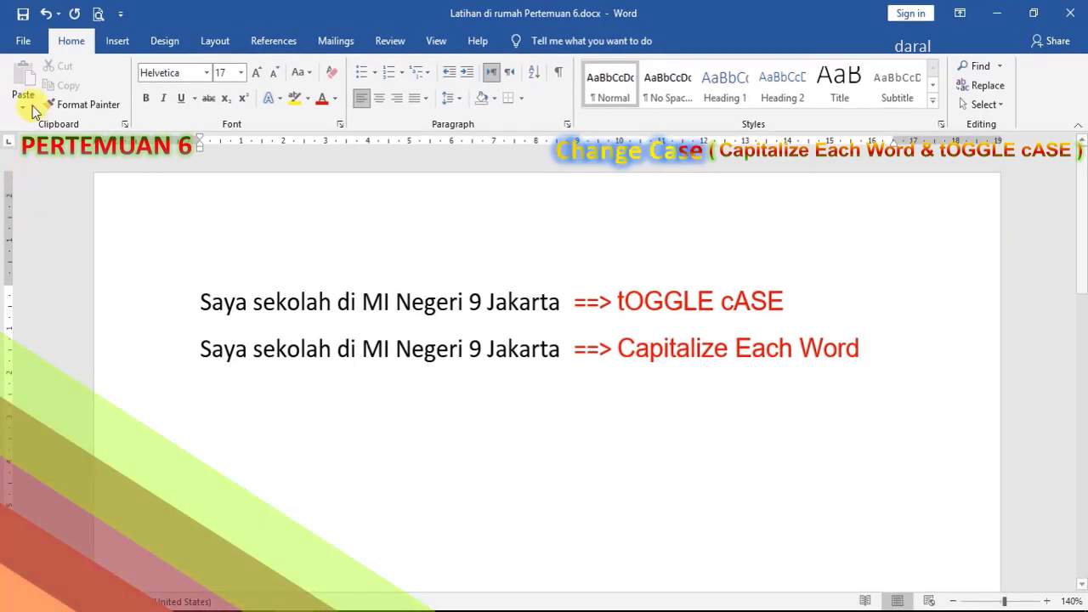
# Use Save As to target the Desktop, keeping the name 'Latihan di rumah Pertemuan 6.docx'
pyautogui.click(23, 44)
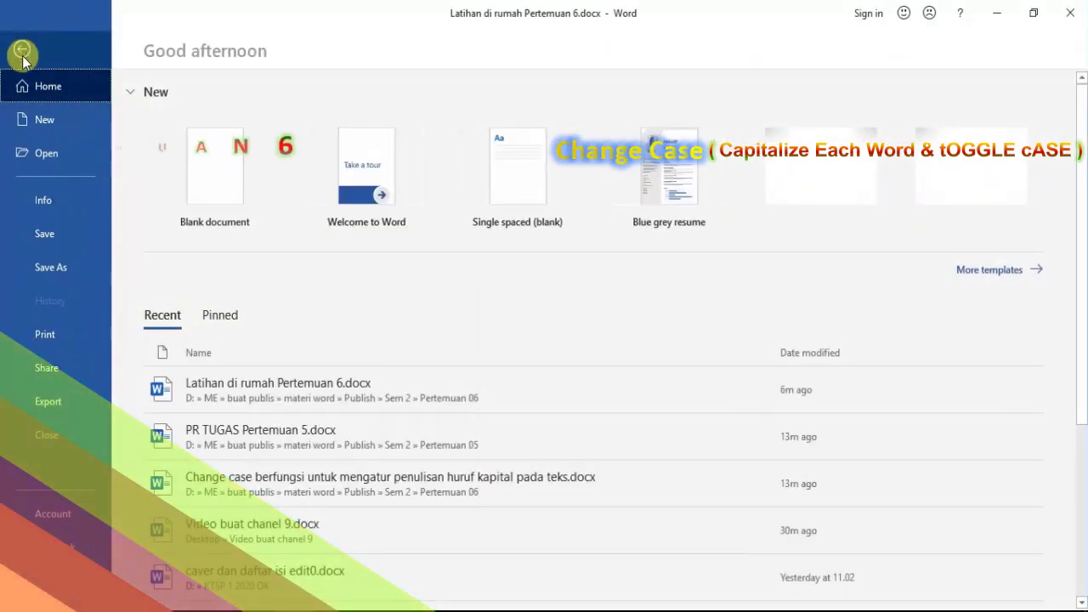
pyautogui.click(72, 265)
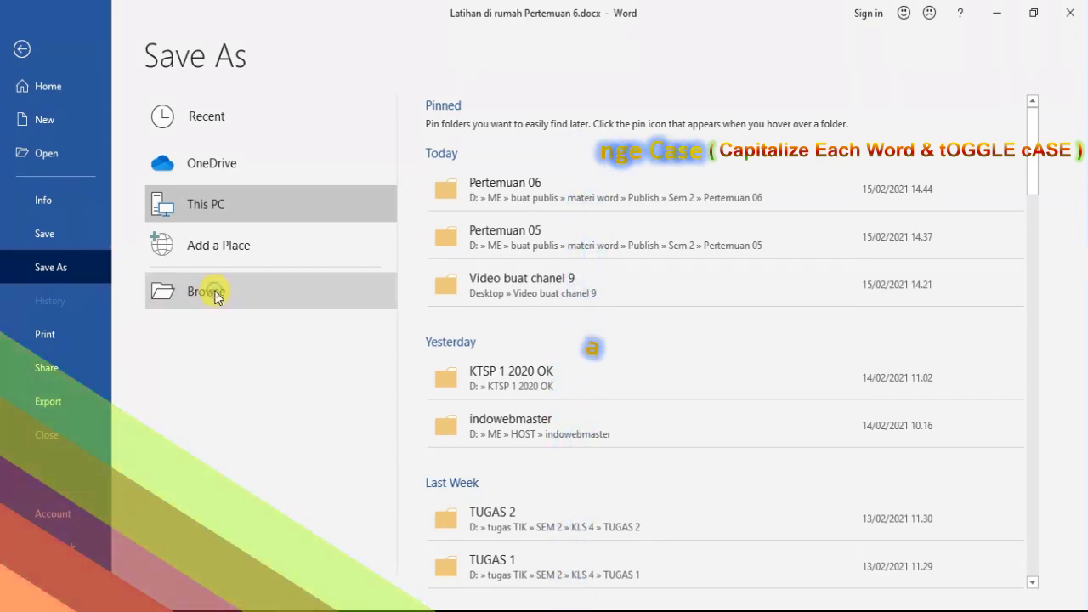
pyautogui.click(217, 294)
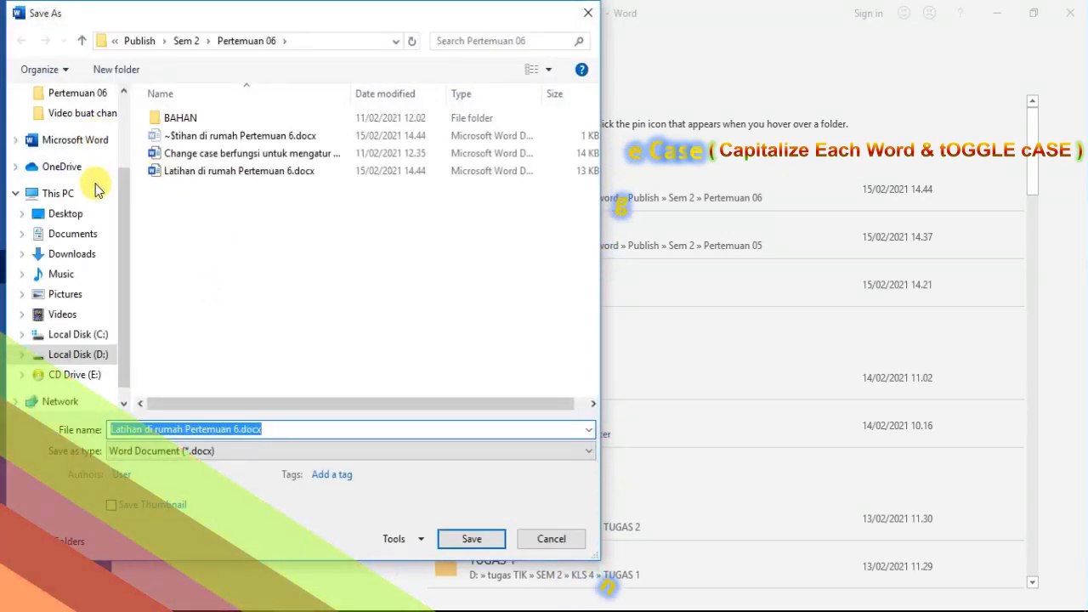
pyautogui.click(61, 214)
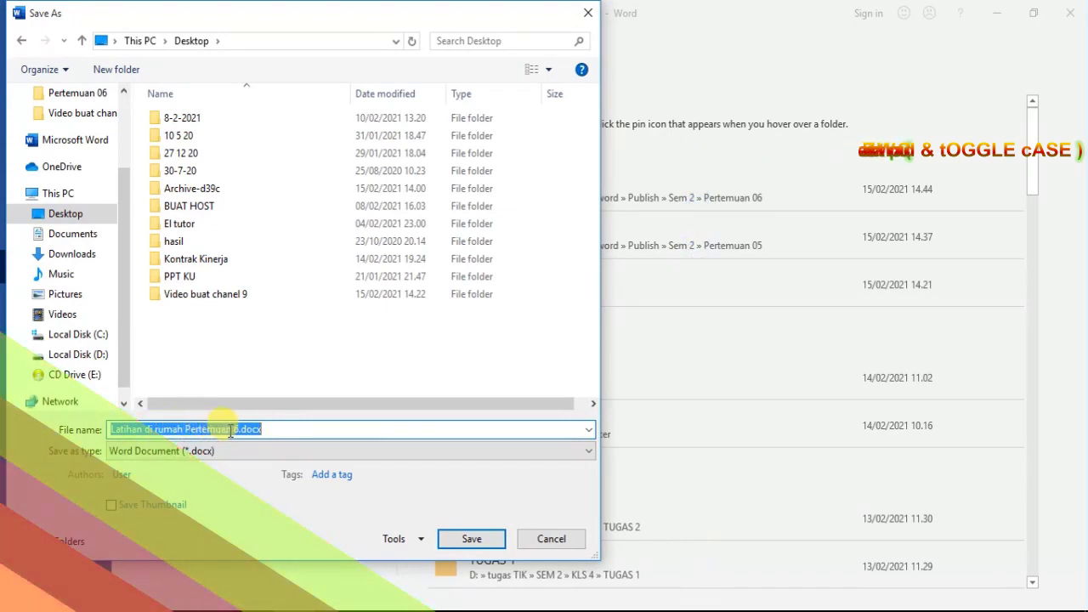
pyautogui.click(269, 428)
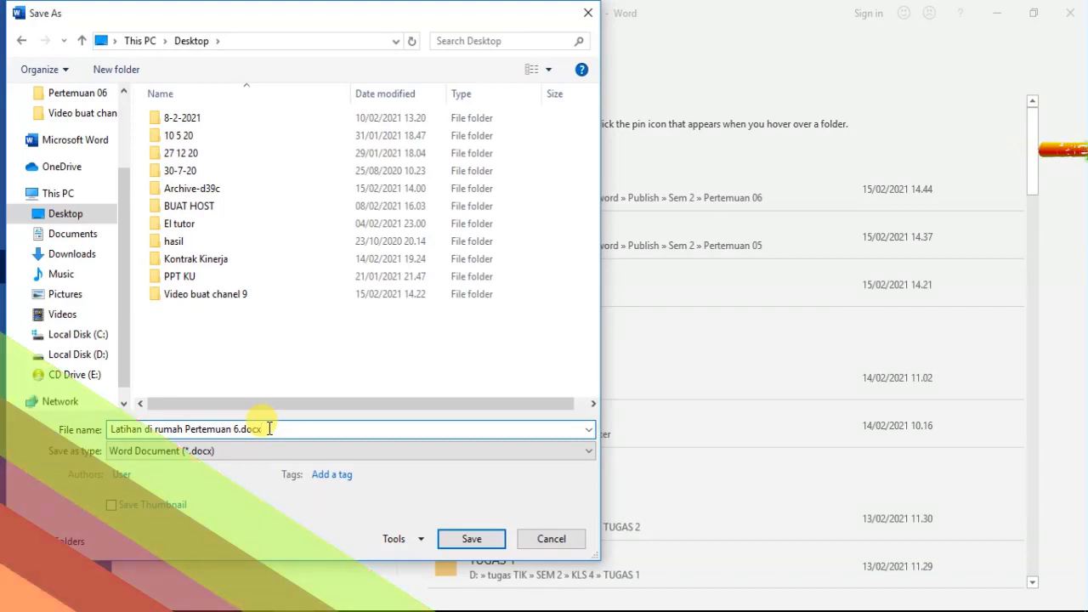
# Confirm saving 'Latihan di rumah Pertemuan 6.docx' to the Desktop
pyautogui.click(474, 539)
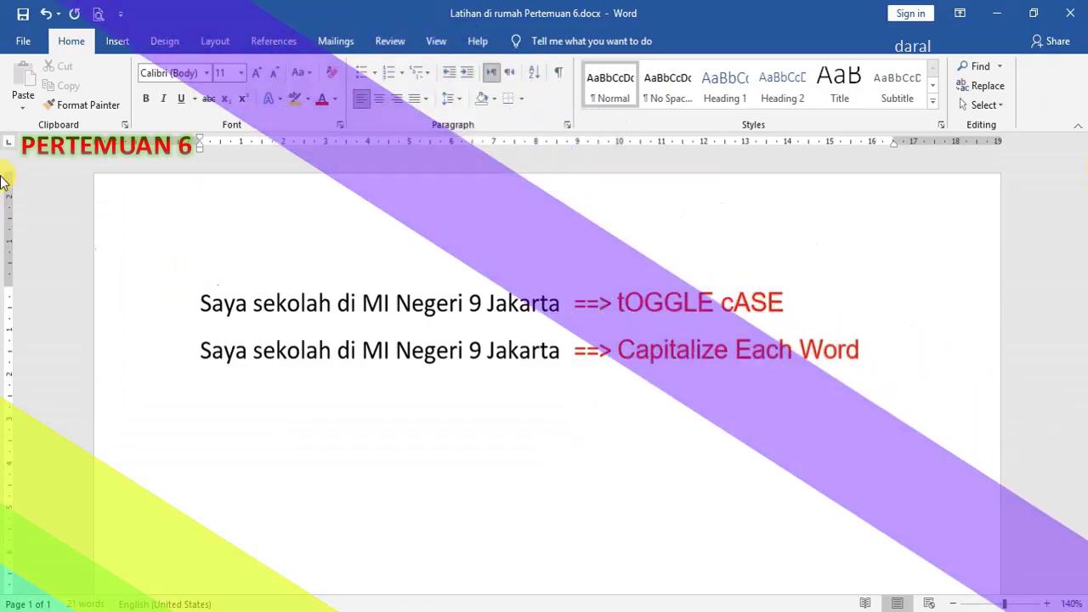